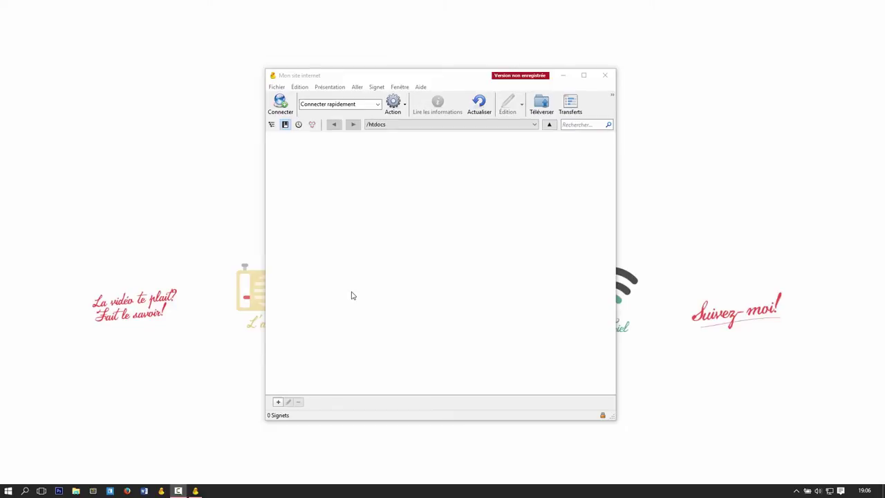
left_click(365, 282)
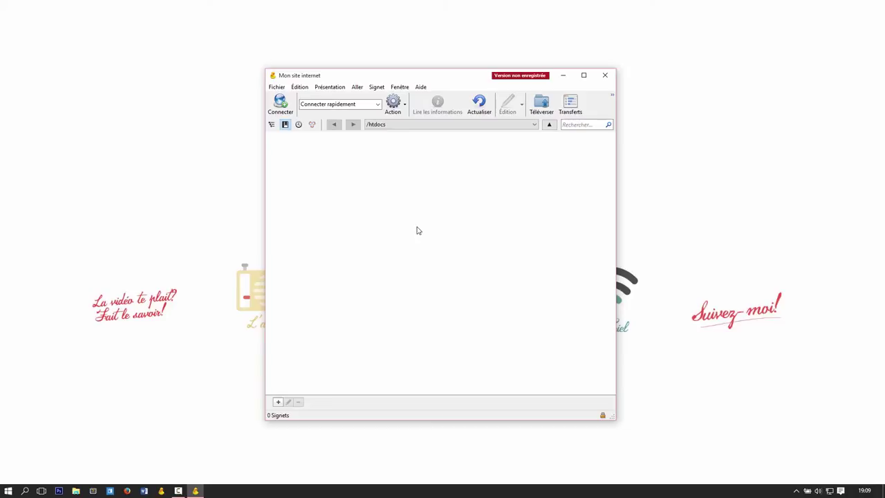
left_click(284, 113)
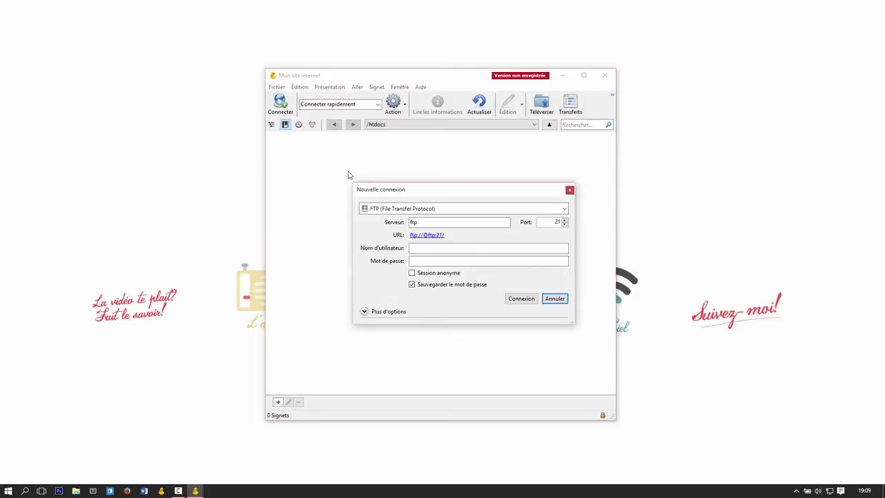
left_click(498, 209)
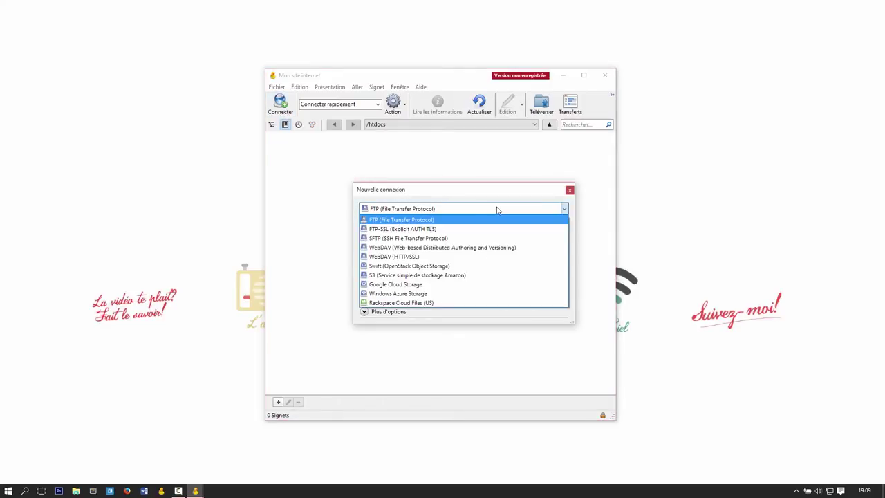
left_click(443, 220)
left_click(450, 223)
type("ftp")
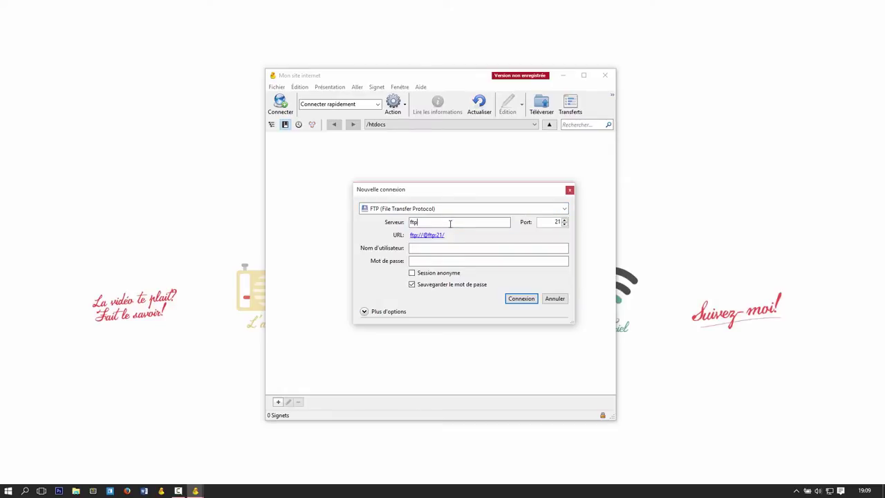
key("ctrl+a")
type(".monftp.com")
key("BackSpace")
key("BackSpace")
type("om")
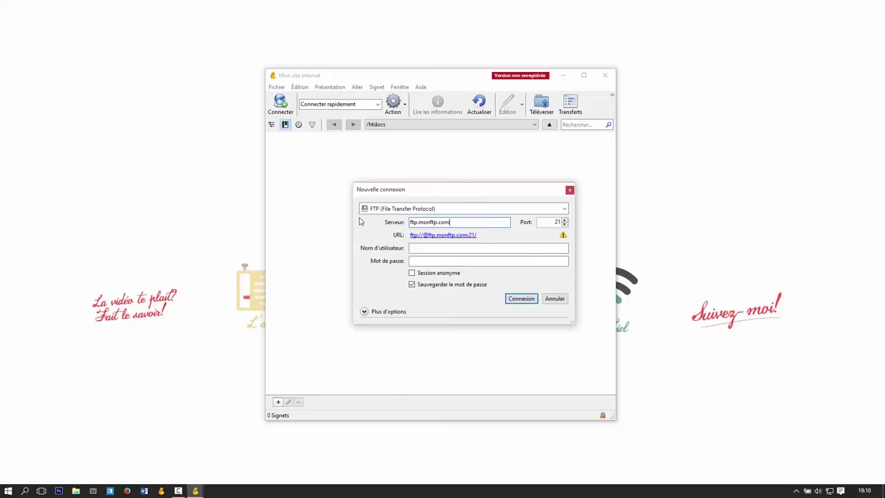
left_click(434, 249)
left_click(434, 260)
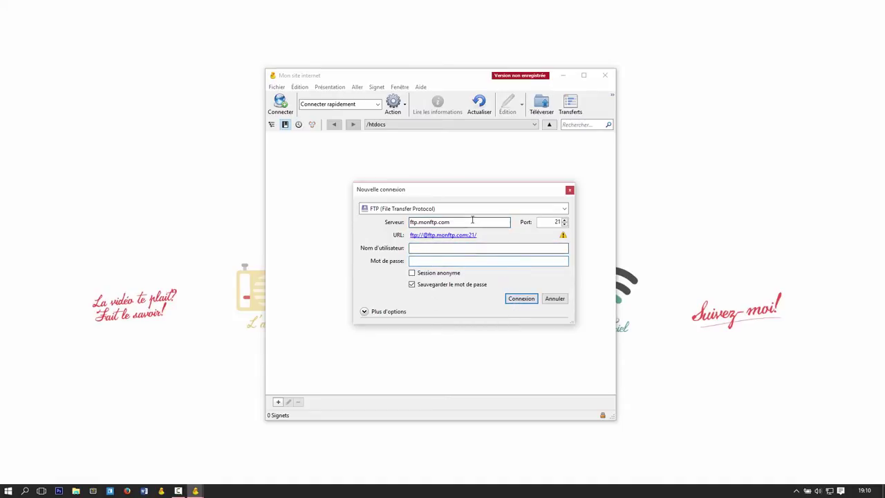
left_click_drag(472, 221, 374, 227)
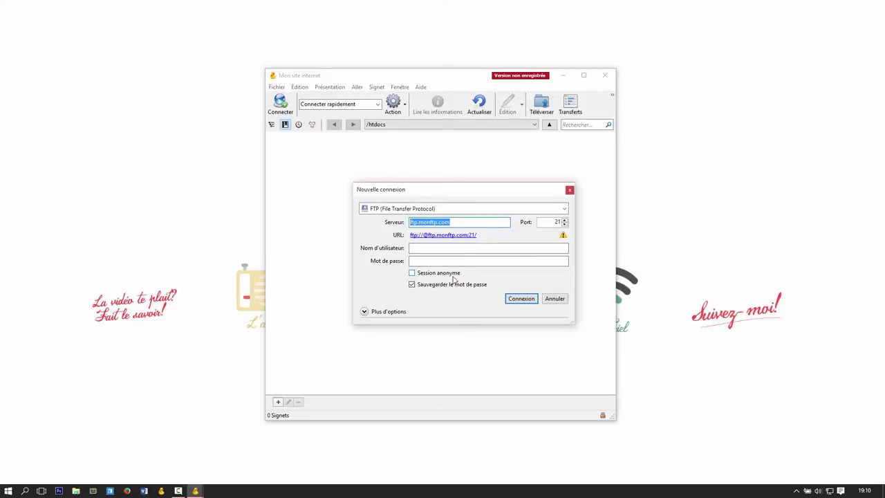
key("BackSpace")
left_click(570, 190)
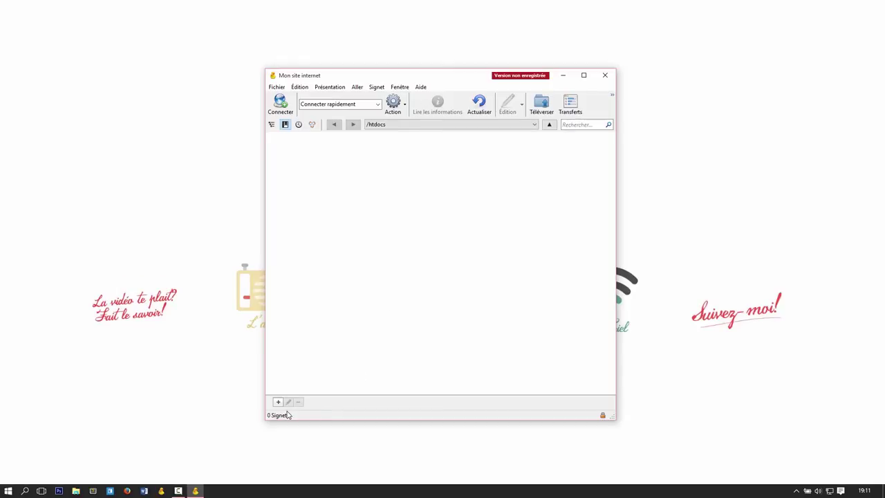
Create a new FTP bookmark and name it Mon site.
right_click(338, 248)
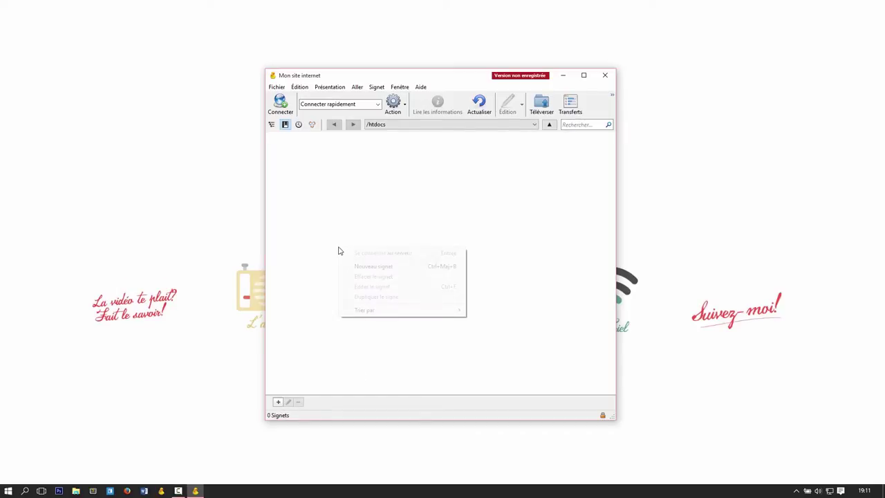
left_click(391, 266)
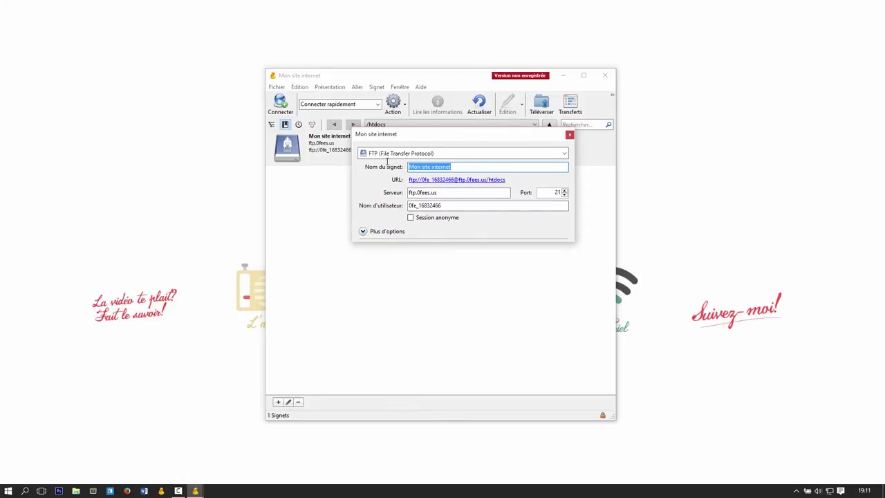
type("Mon site")
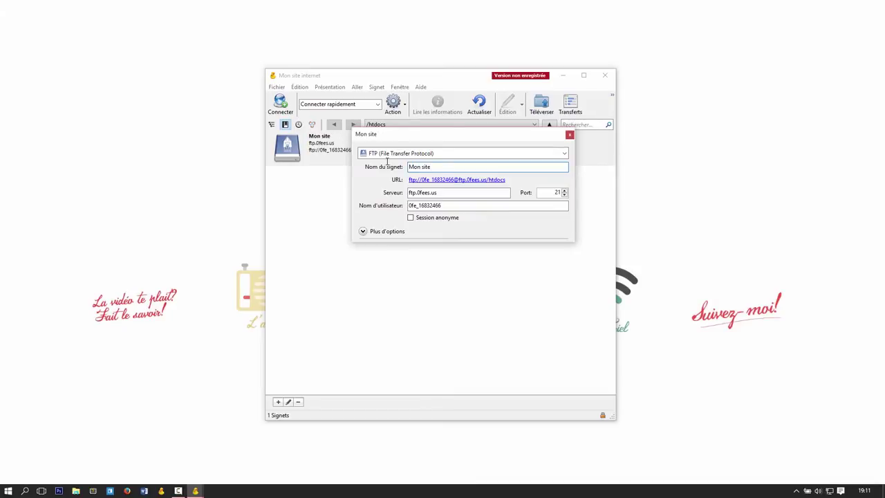
Set the bookmark's server to ftp.0fees.us and fill in the FTP account's username.
double_click(433, 193)
key("ctrl+c")
key("BackSpace")
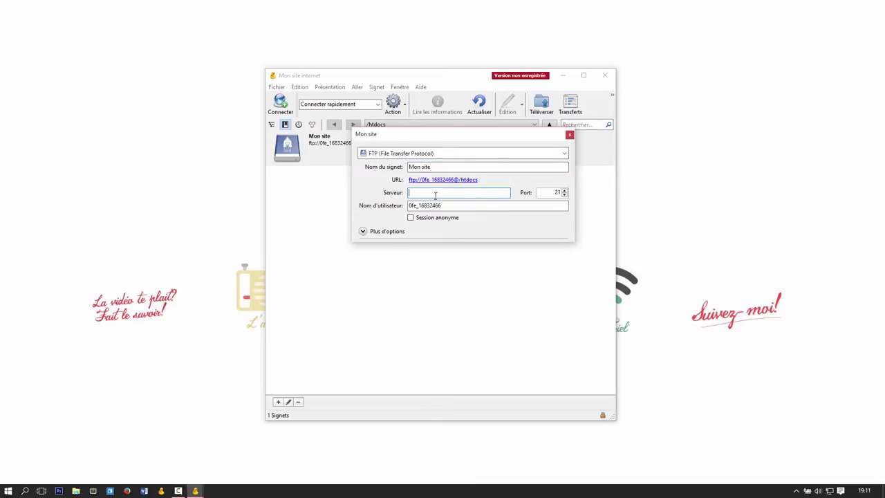
key("ctrl+v")
key("Tab")
double_click(448, 205)
key("BackSpace")
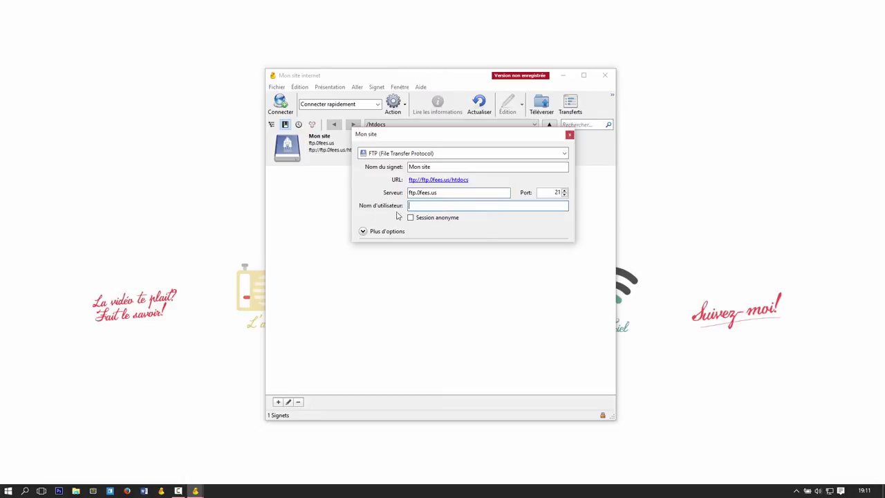
type("0fe_16832466")
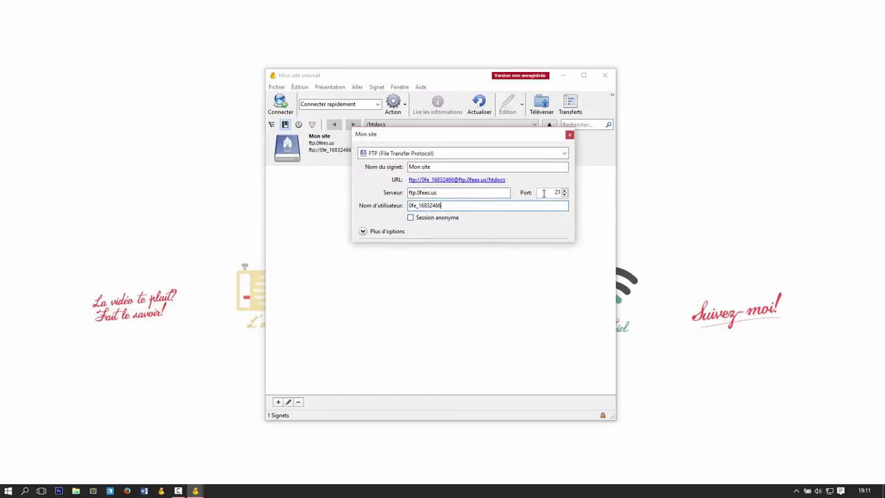
key("Tab")
Expand the bookmark's additional options to check its access path, and close the bookmark settings.
left_click(363, 232)
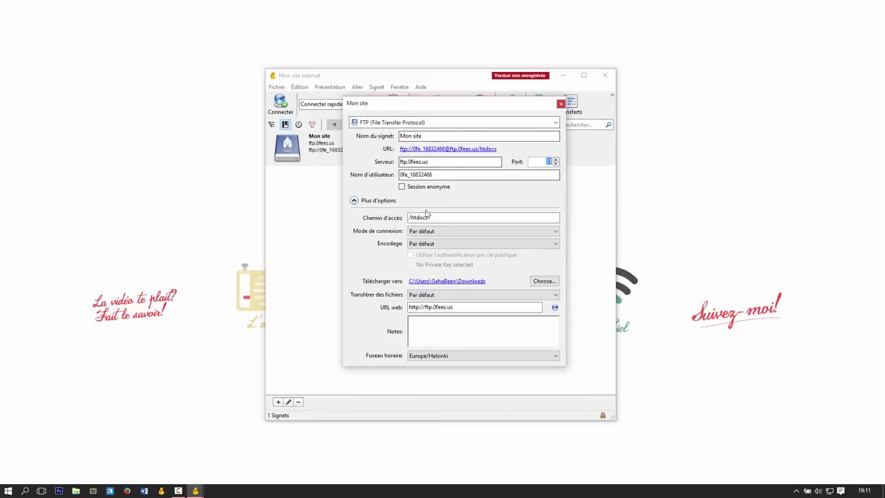
left_click(429, 218)
left_click_drag(439, 220, 379, 232)
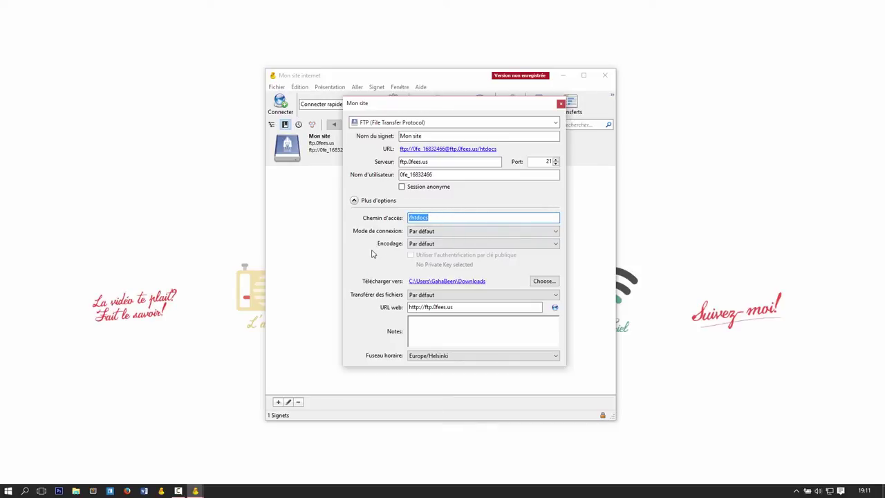
key("Escape")
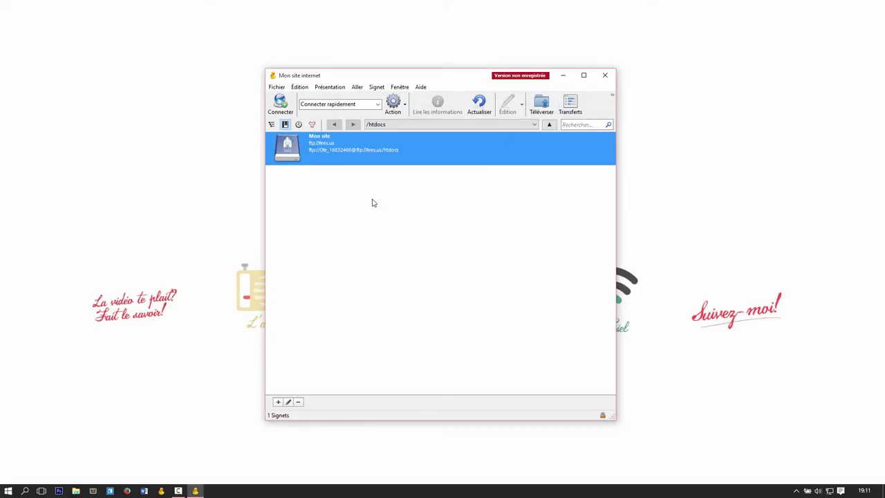
Connect to the Mon site bookmark and create a new file named index.html in the /htdocs folder.
double_click(364, 154)
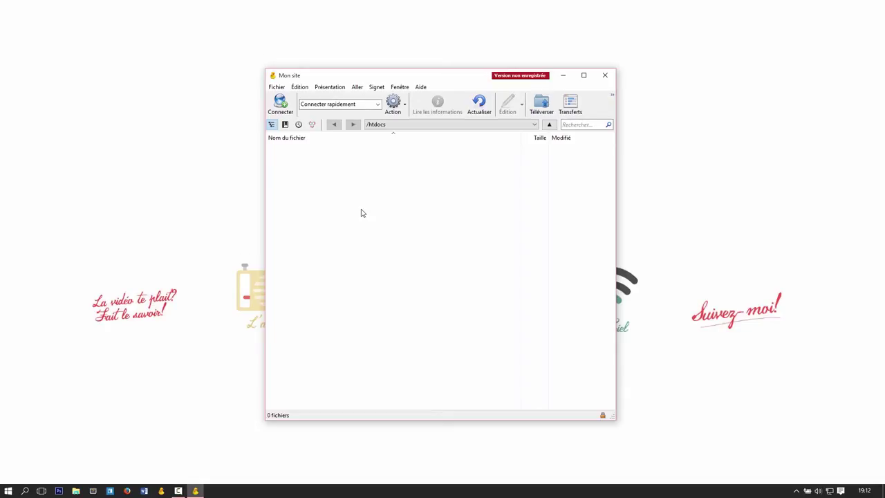
right_click(361, 182)
left_click(408, 210)
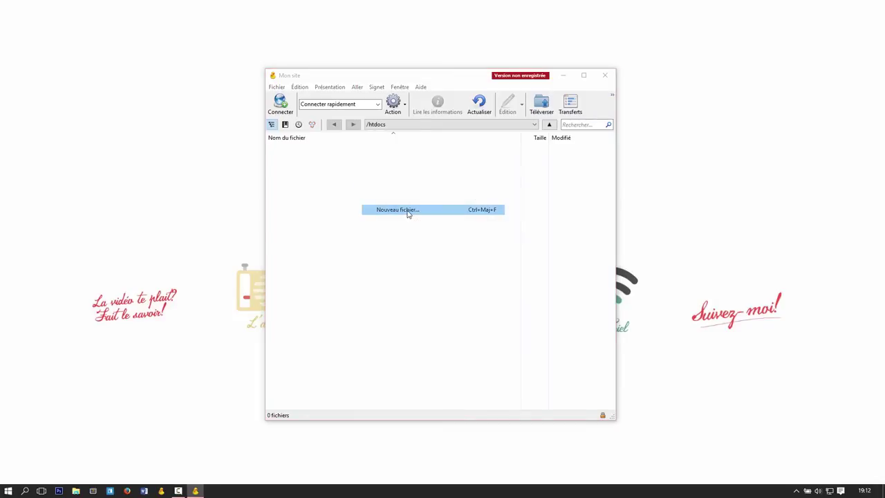
type("index.")
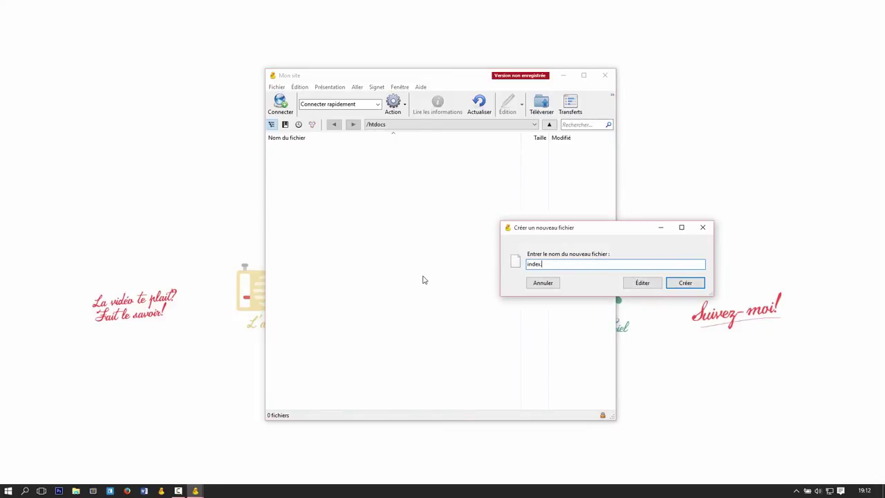
type("html")
key("Return")
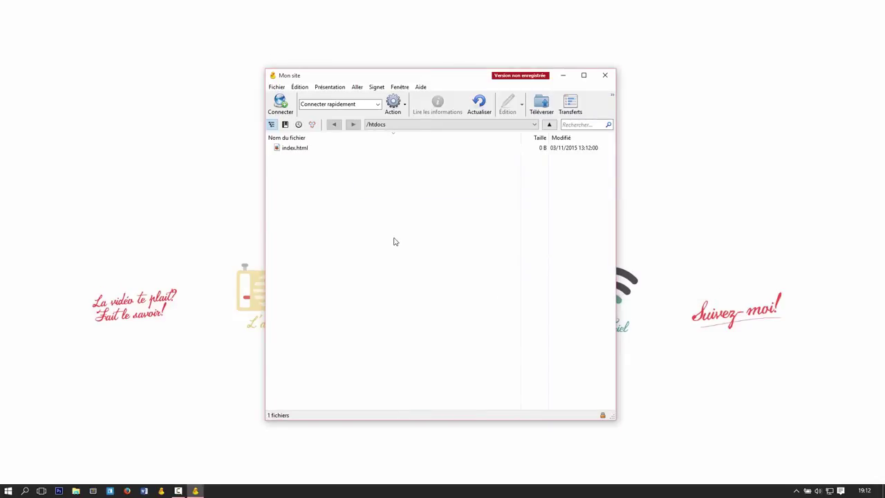
left_click(304, 152)
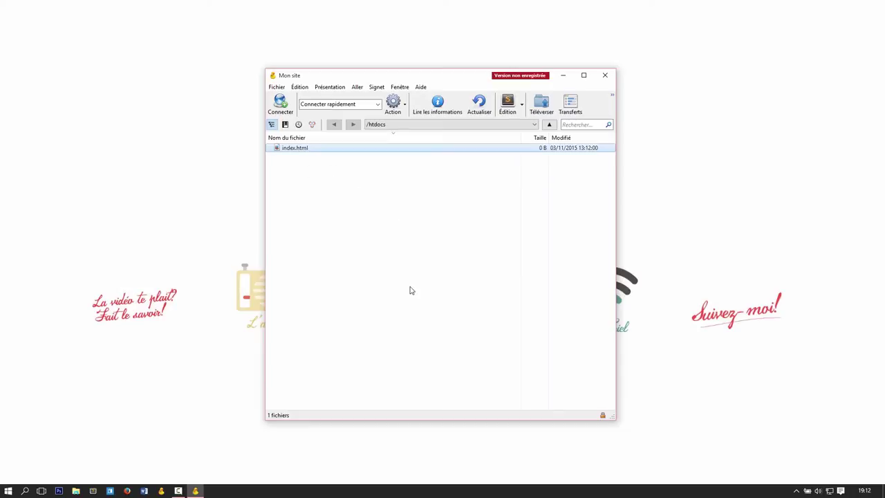
left_click(363, 203)
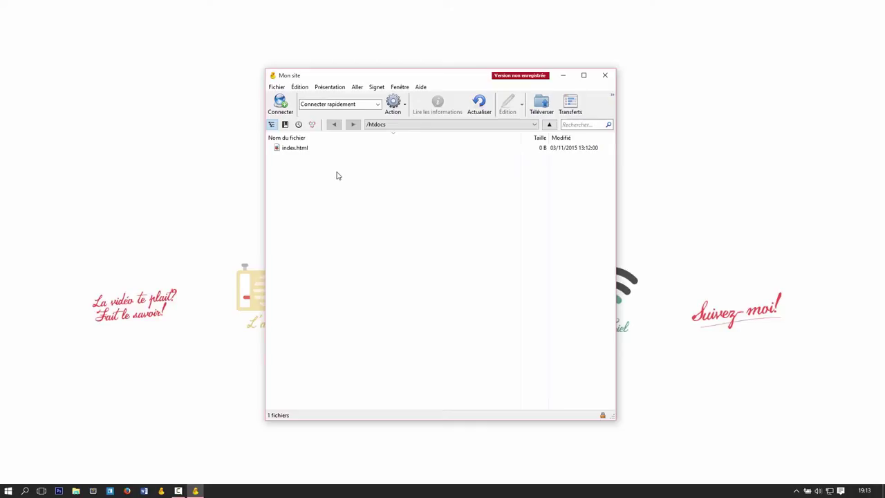
Choose Sublime Text as the default text editor in the preferences, with Always use this application enabled.
left_click(301, 88)
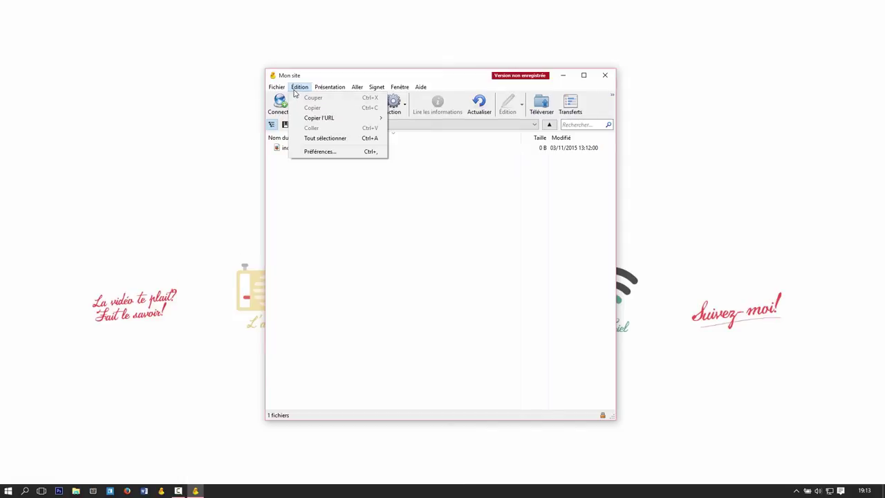
left_click(319, 152)
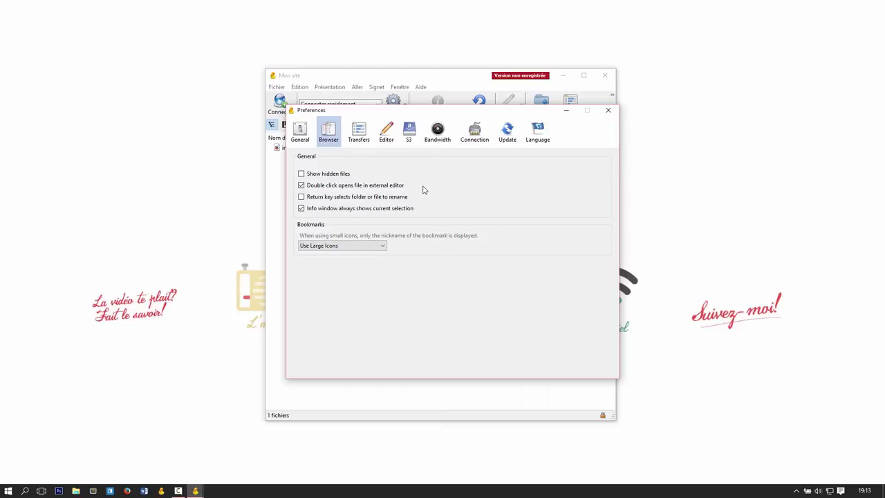
left_click(393, 141)
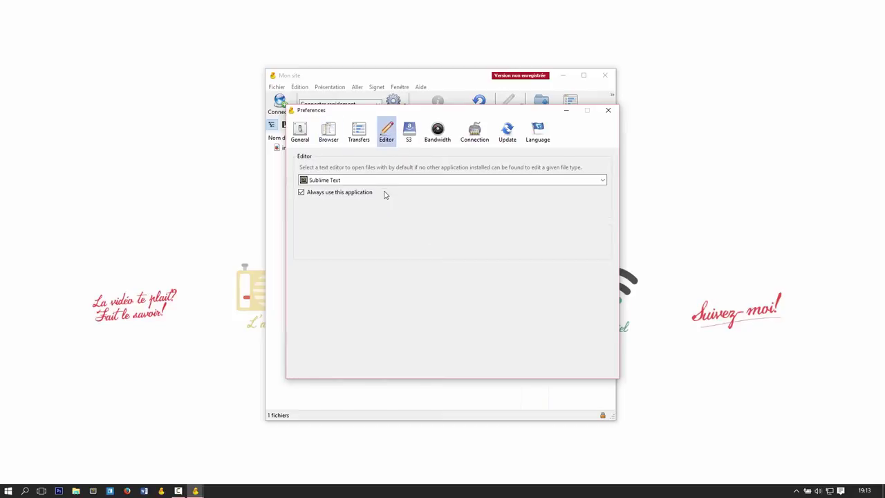
left_click(345, 181)
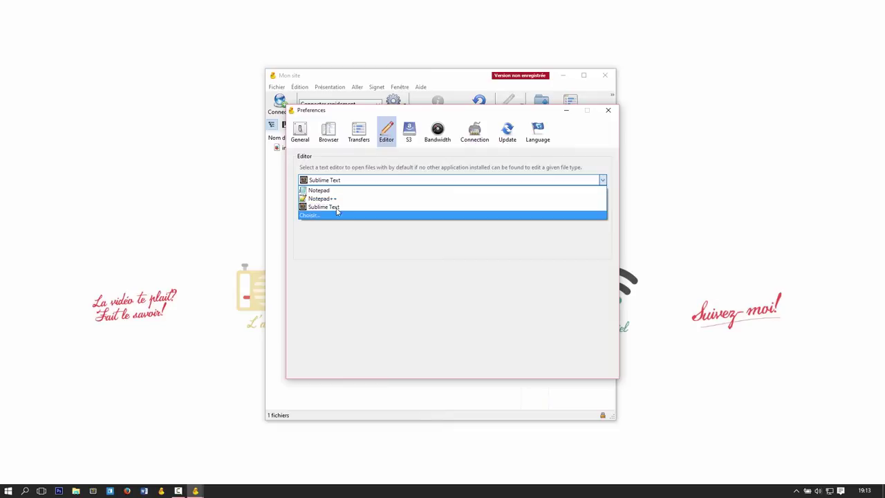
left_click(344, 207)
left_click(302, 193)
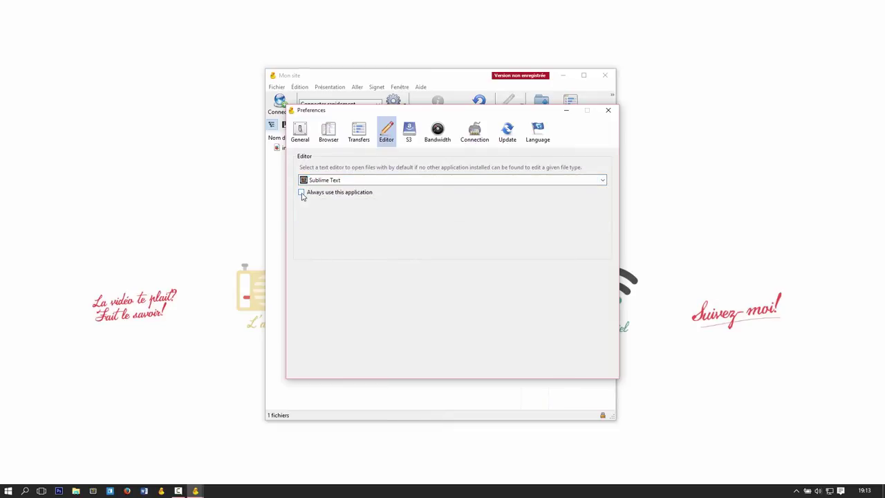
left_click(302, 194)
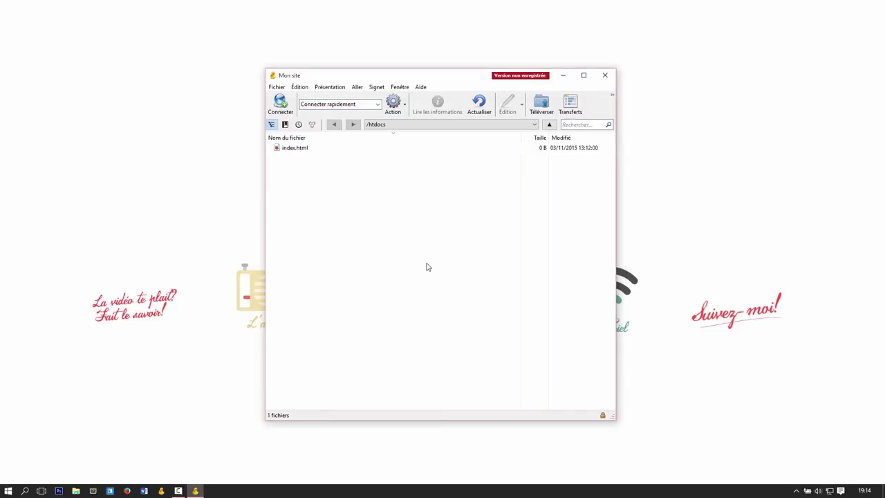
Open index.html in the external editor and insert an HTML5 page skeleton titled Mon site.
double_click(291, 149)
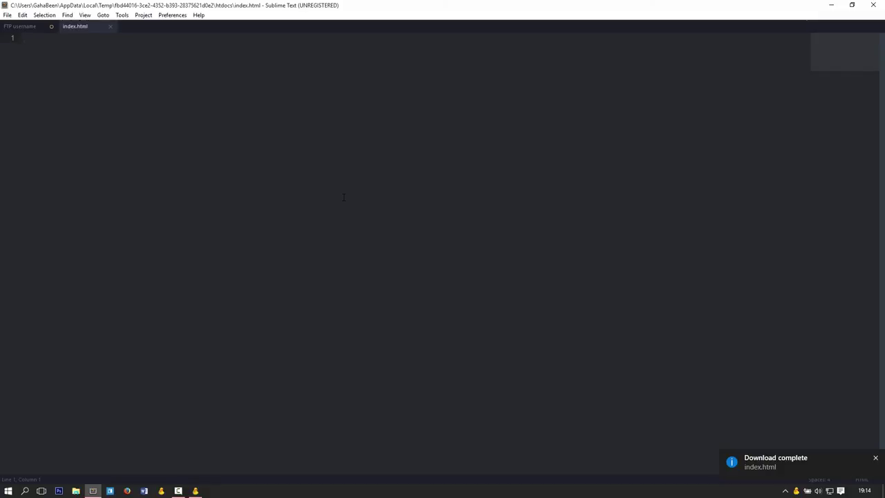
type("html5")
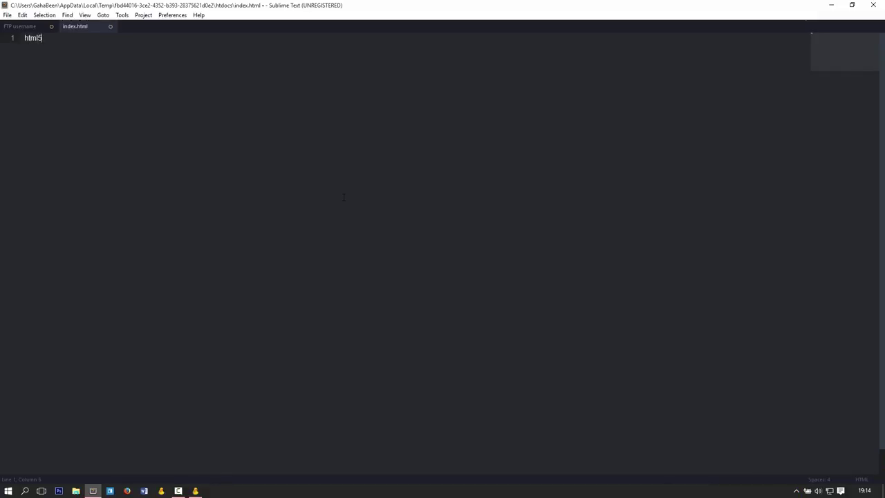
key("Tab")
type("Mon site")
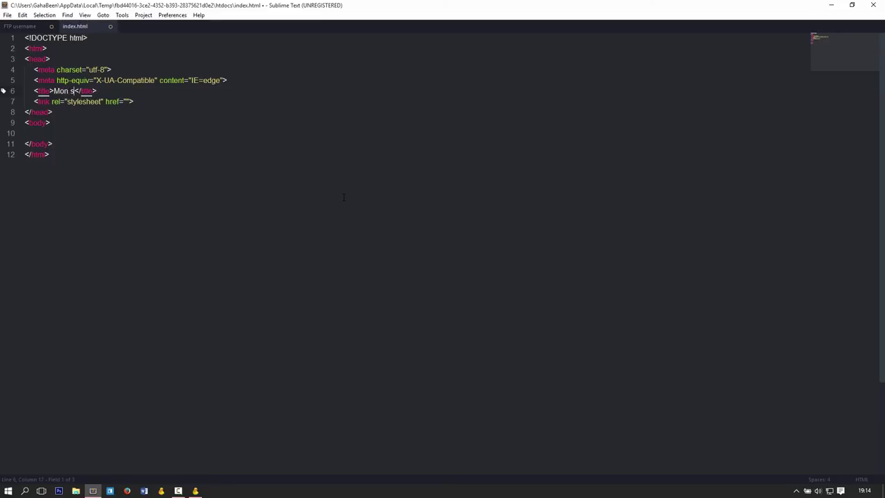
Add an h1 heading reading Bonjour to the page body, save index.html and minimise the editor.
left_click(163, 138)
type("h1")
key("Tab")
type("Bonjour")
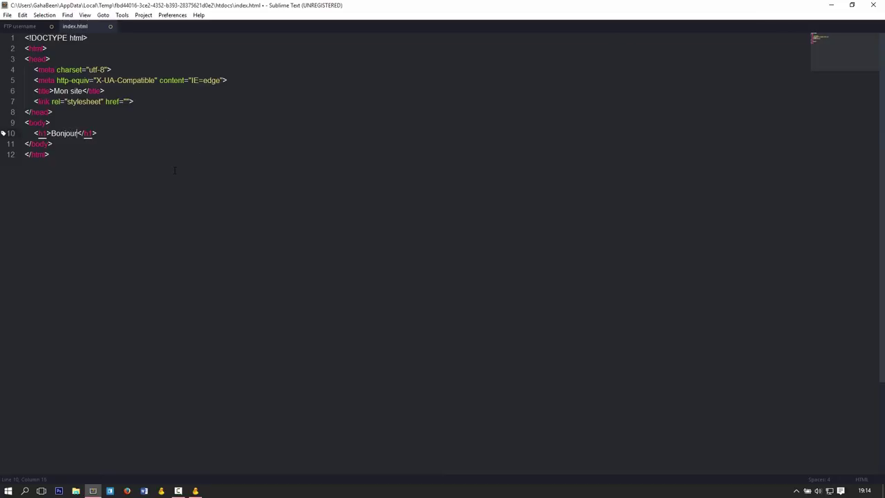
key("ctrl+s")
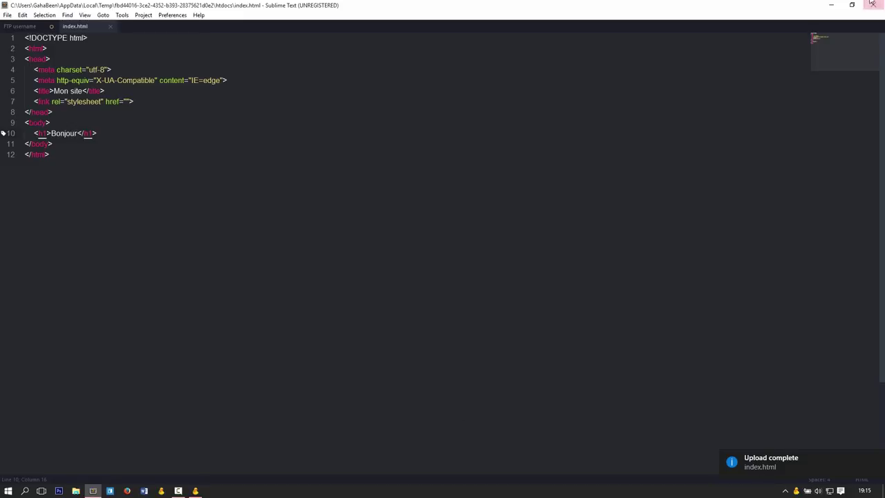
left_click(831, 6)
left_click(319, 182)
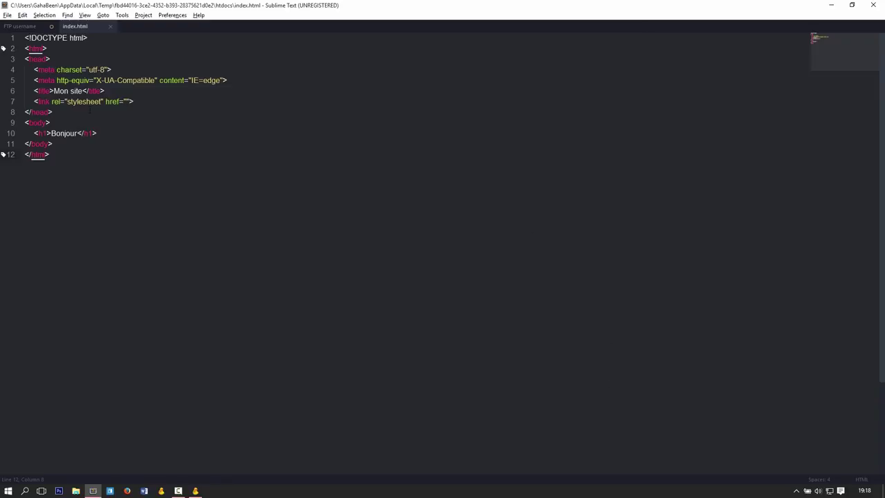
left_click(20, 25)
left_click_drag(120, 122, 23, 95)
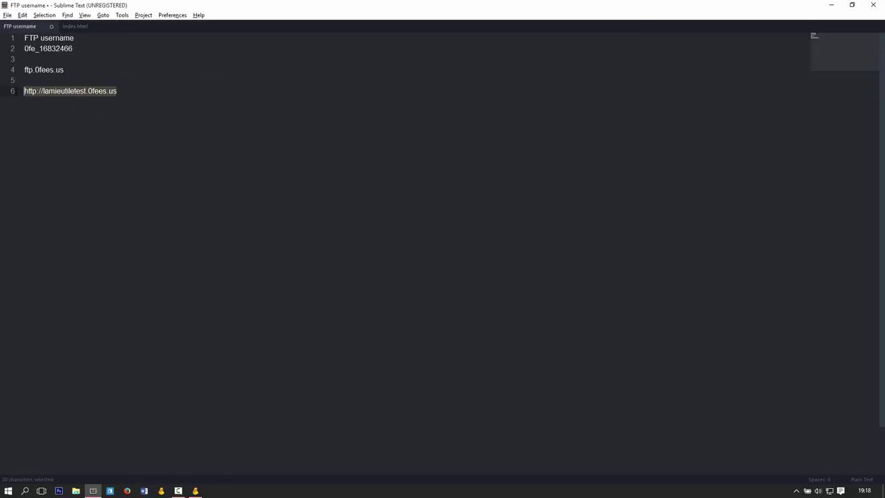
key("ctrl+c")
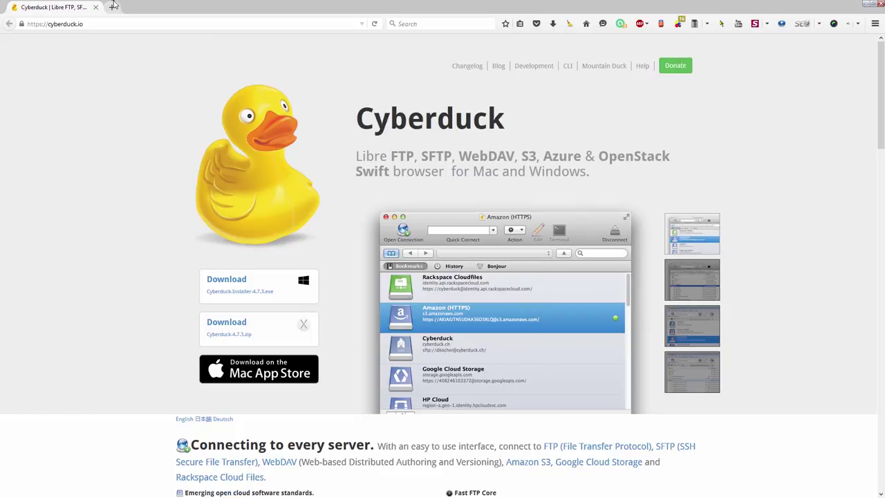
left_click(113, 7)
key("ctrl+v")
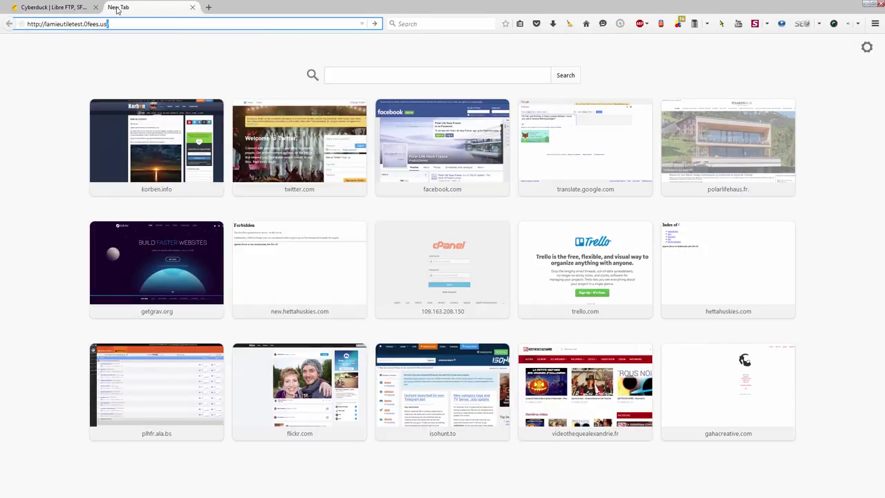
key("Return")
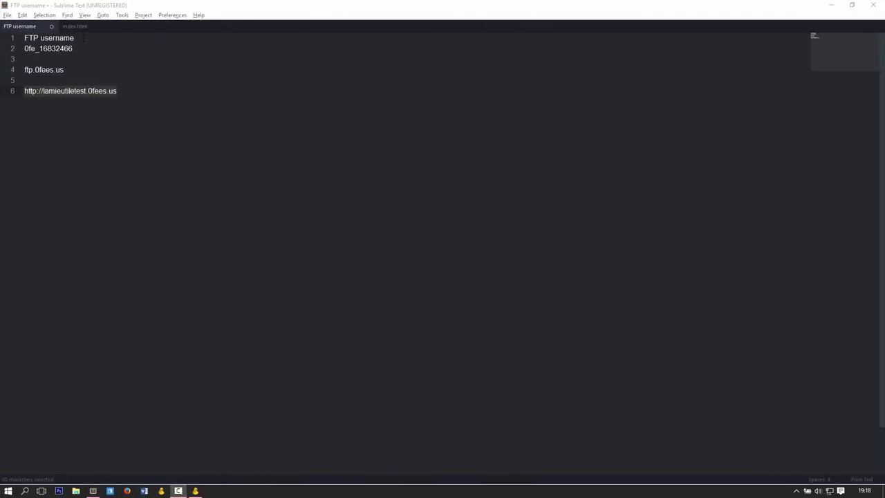
In Sublime Text, extend the h1 heading in index.html to read Bonjour l'ami utile! and save the file.
left_click(76, 27)
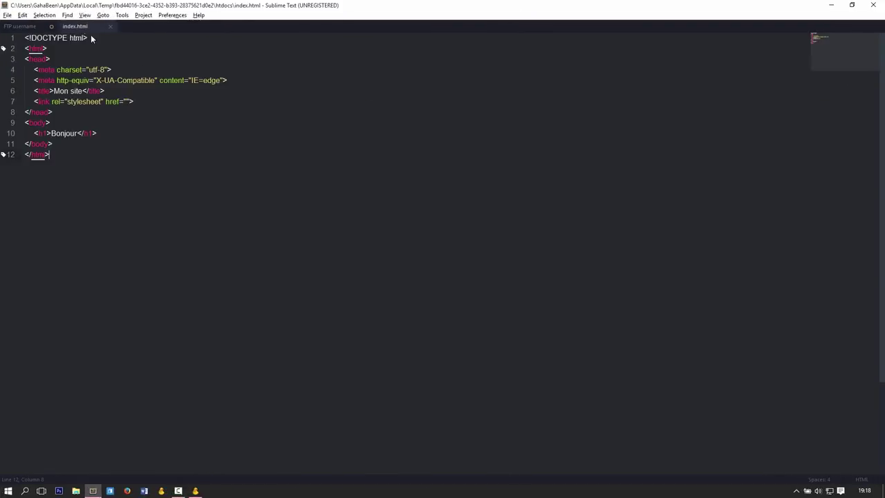
left_click(140, 149)
left_click(77, 133)
type("l'ami u")
type("tile!")
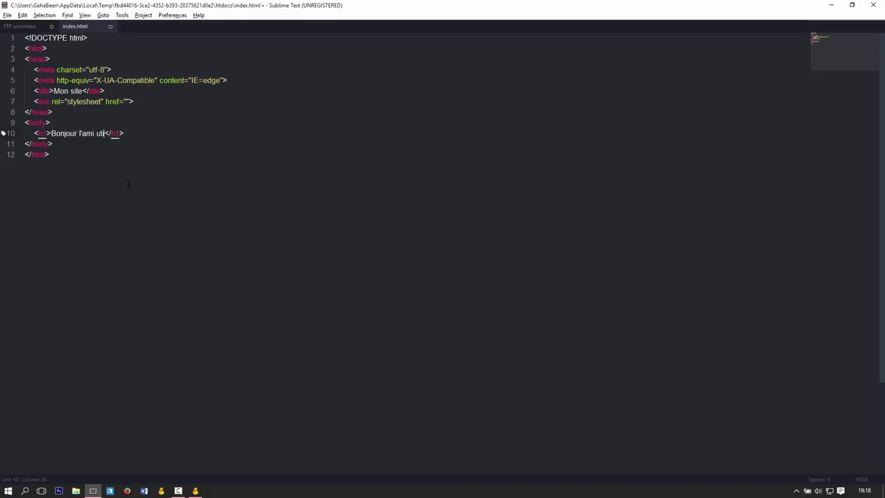
key("ctrl+s")
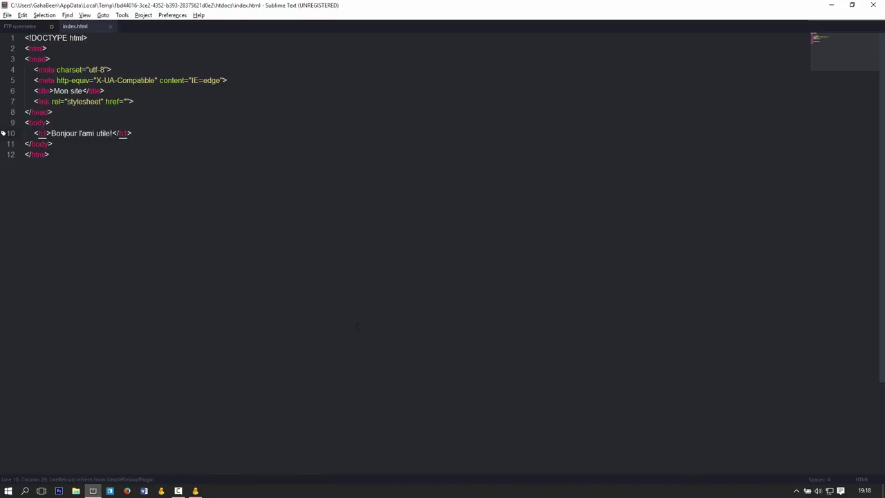